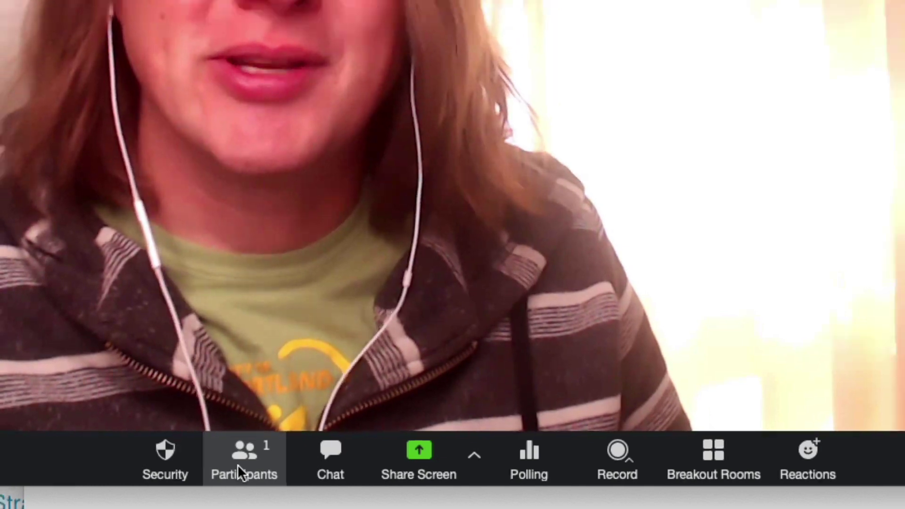
Open the Participants panel, which lists the host as the only attendee.
click(238, 465)
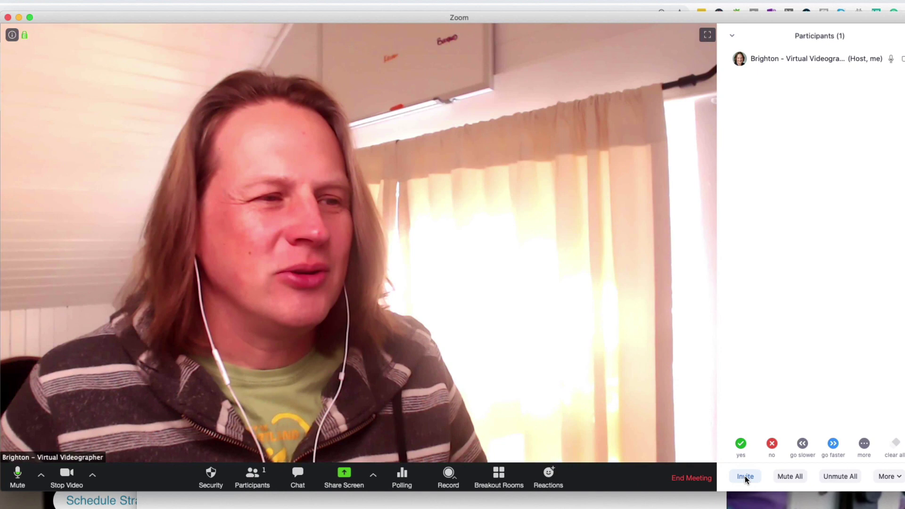
Open the Invite window showing the meeting password and copy the invitation URL.
click(745, 476)
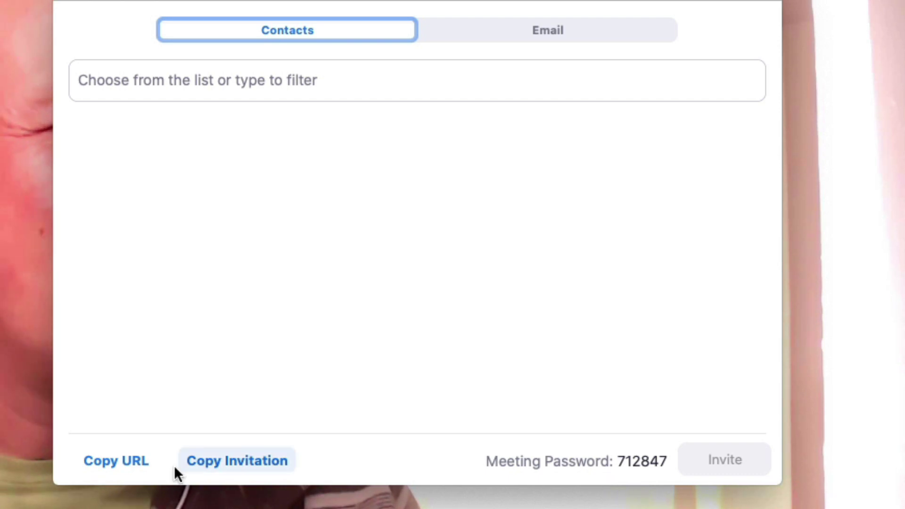
click(103, 465)
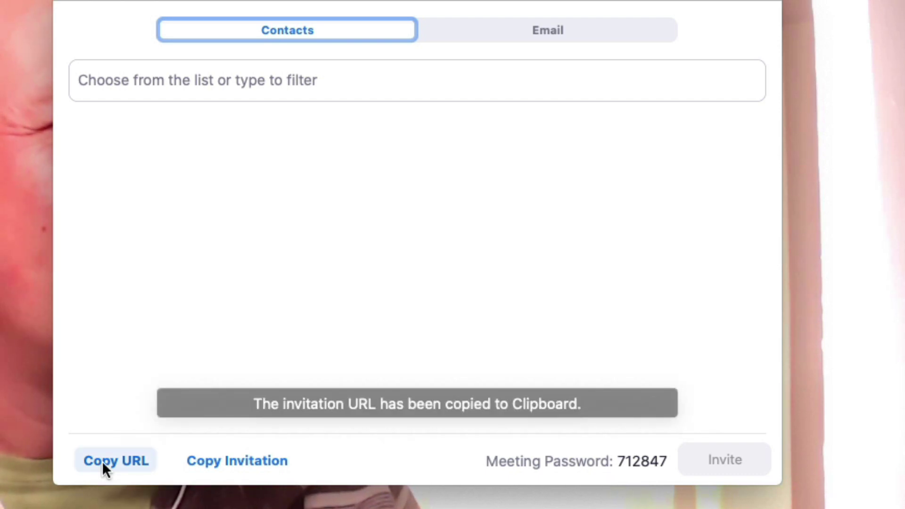